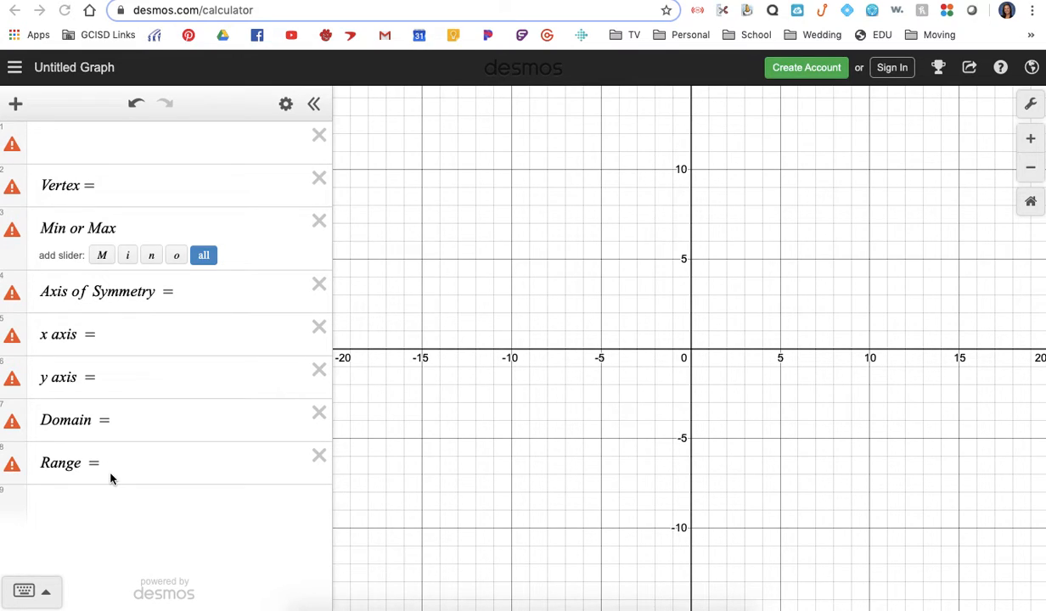
- Enter the quadratic equation y = -1/2x^2 - 3x - 5 in the empty first expression line
click(131, 148)
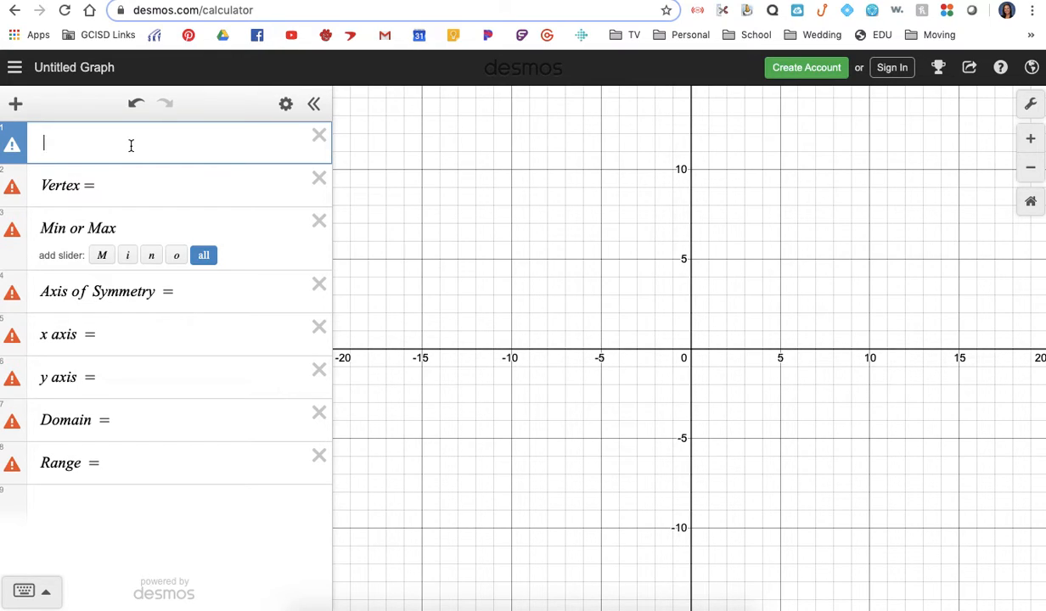
text(y=-1/2)
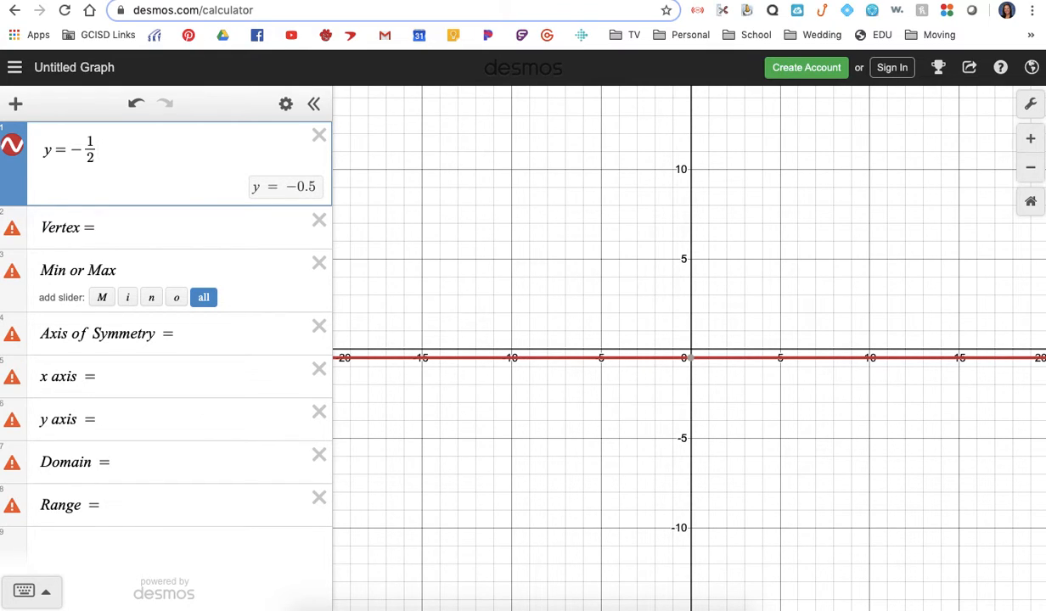
key(Right)
text(x)
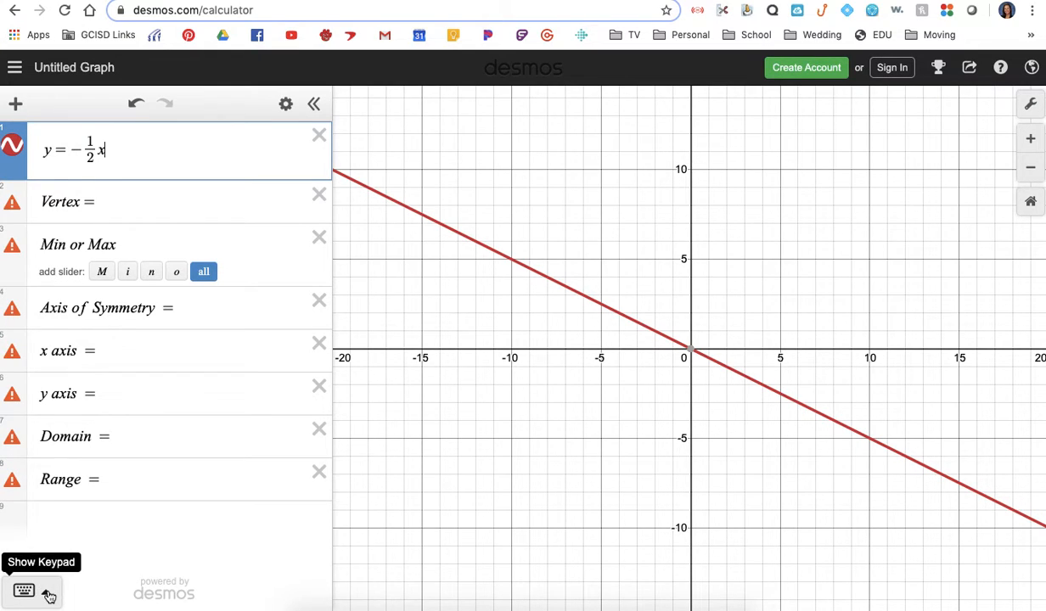
text(^)
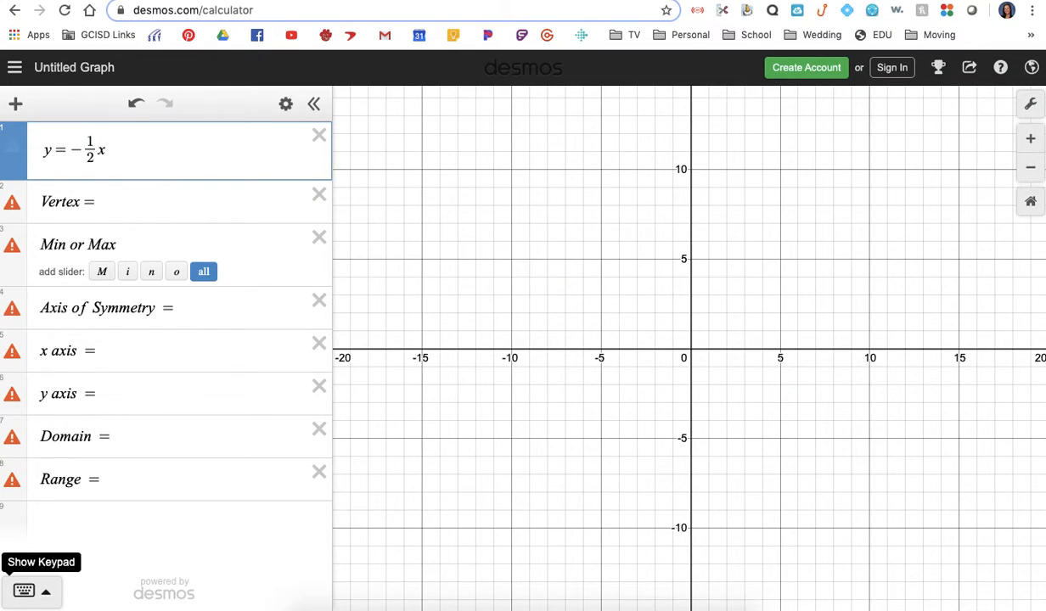
text(2)
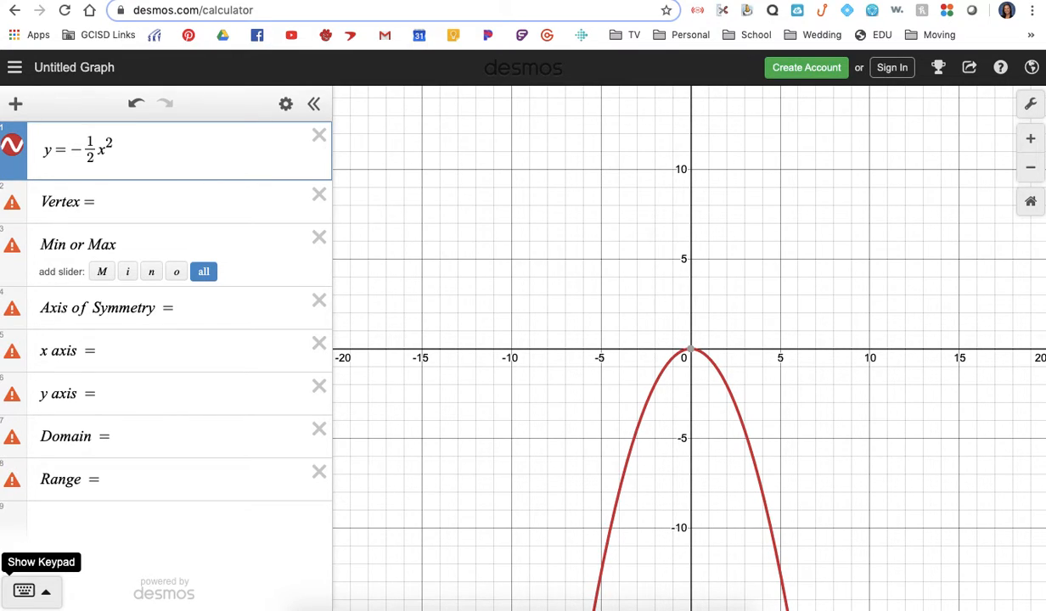
key(Right)
text(-3x)
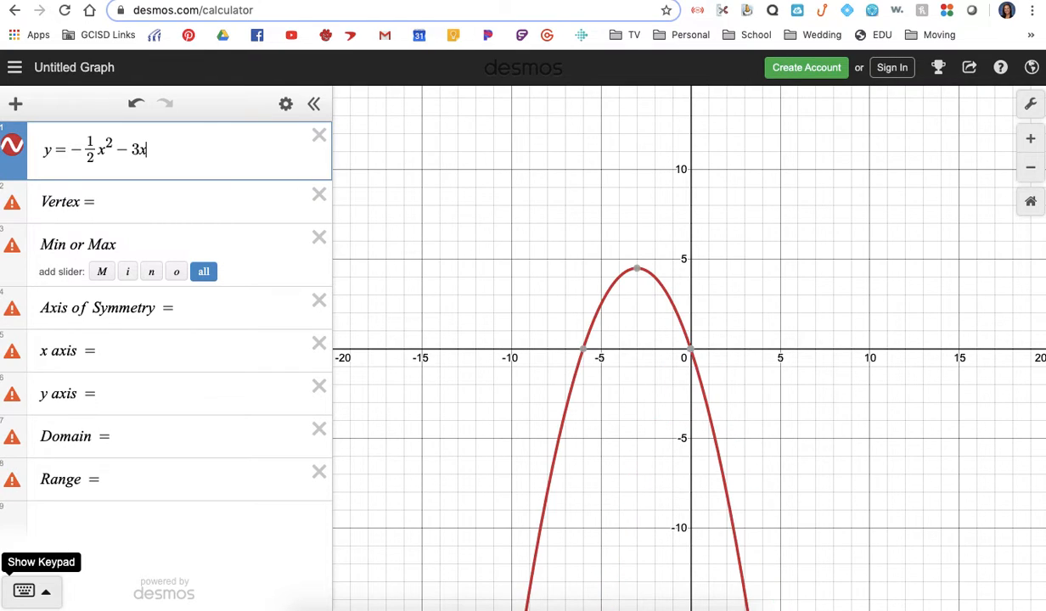
text(-5)
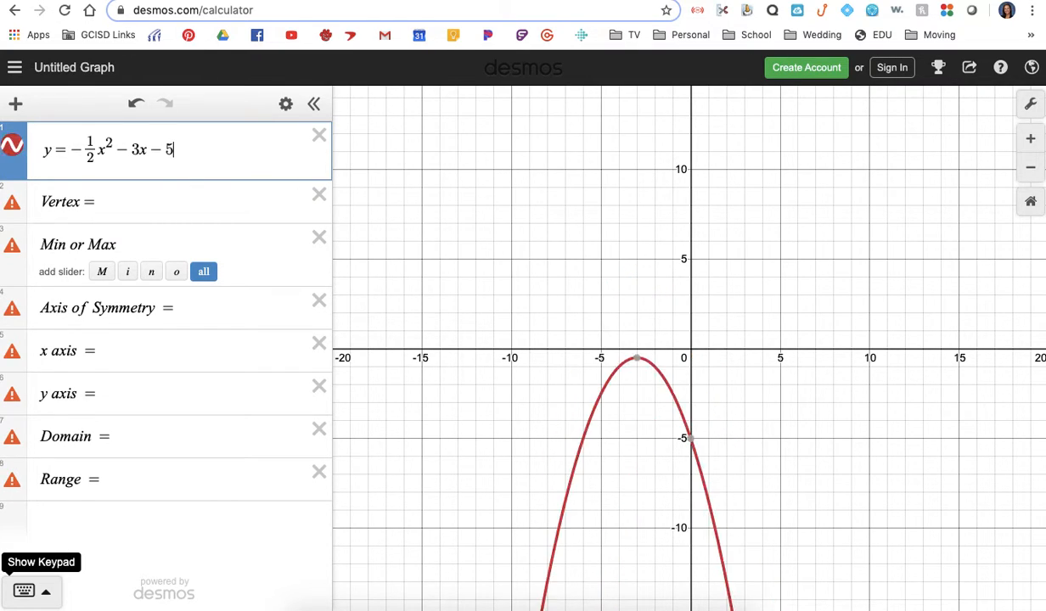
click(44, 586)
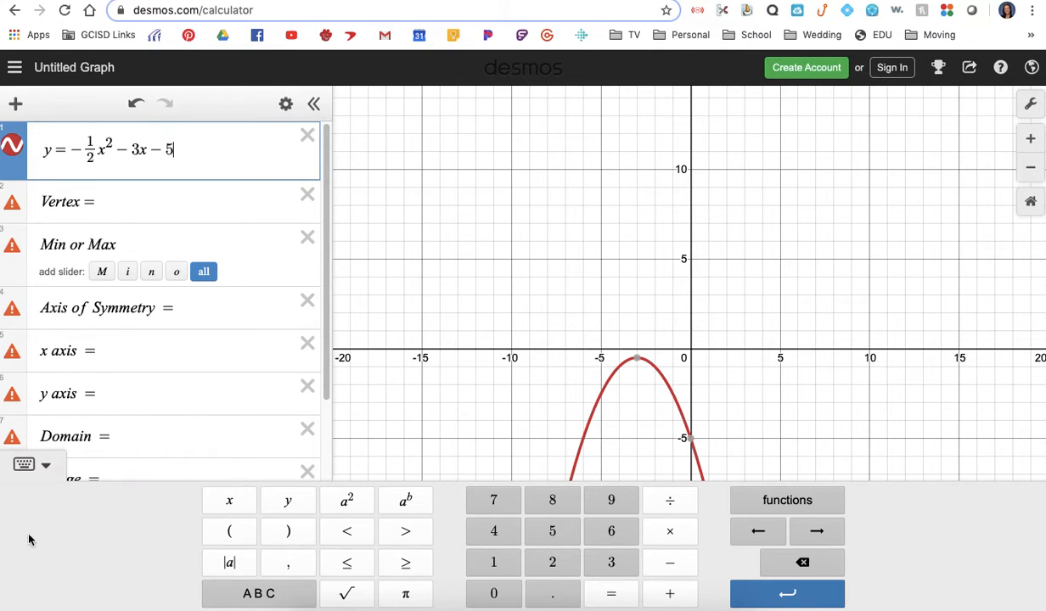
click(40, 473)
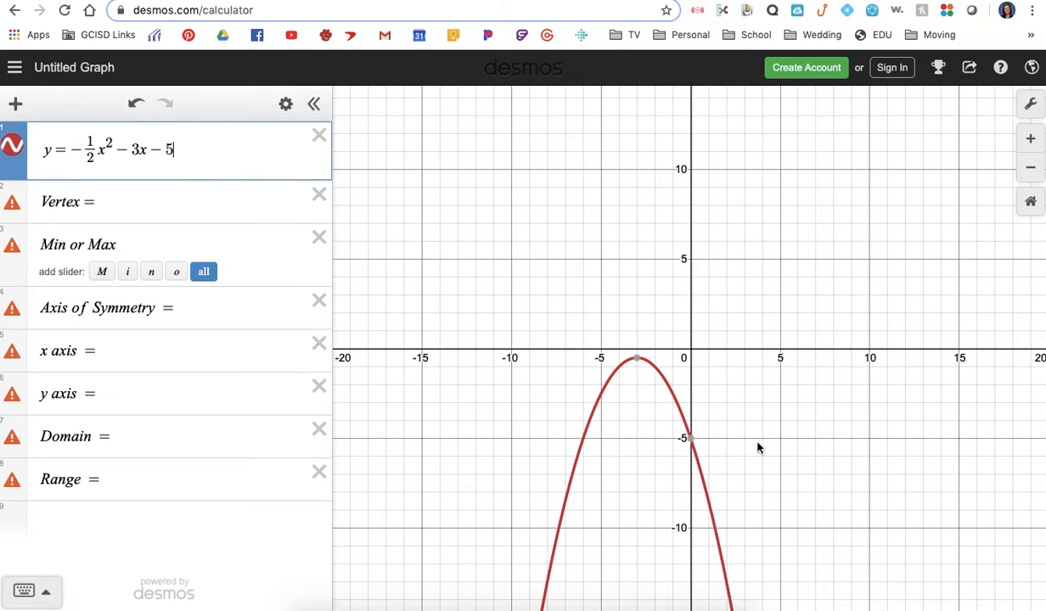
- Change the sign before the constant 5 in the quadratic equation to plus
key(Left)
key(BackSpace)
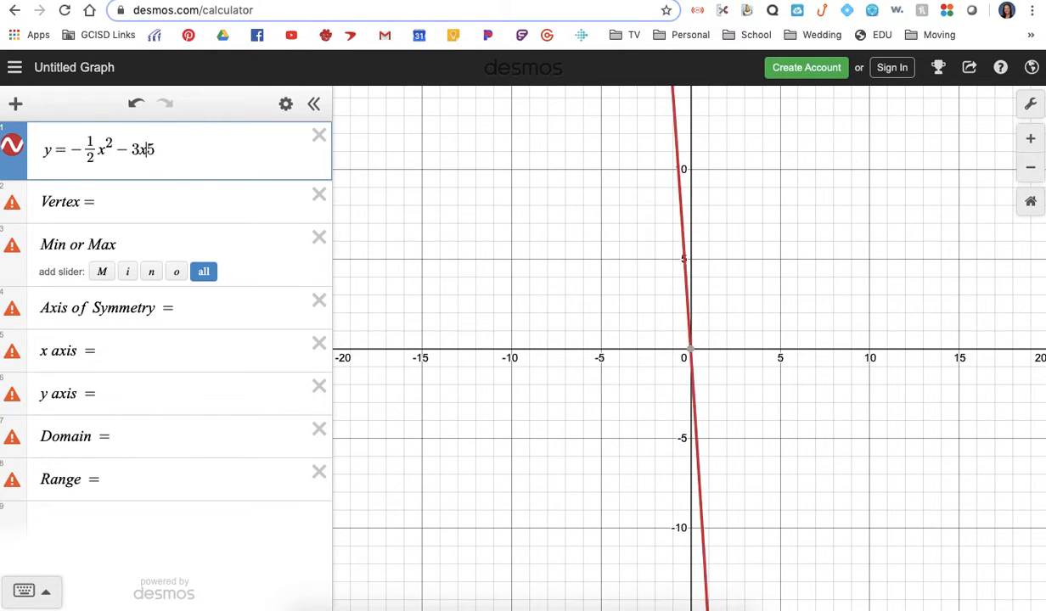
text(+)
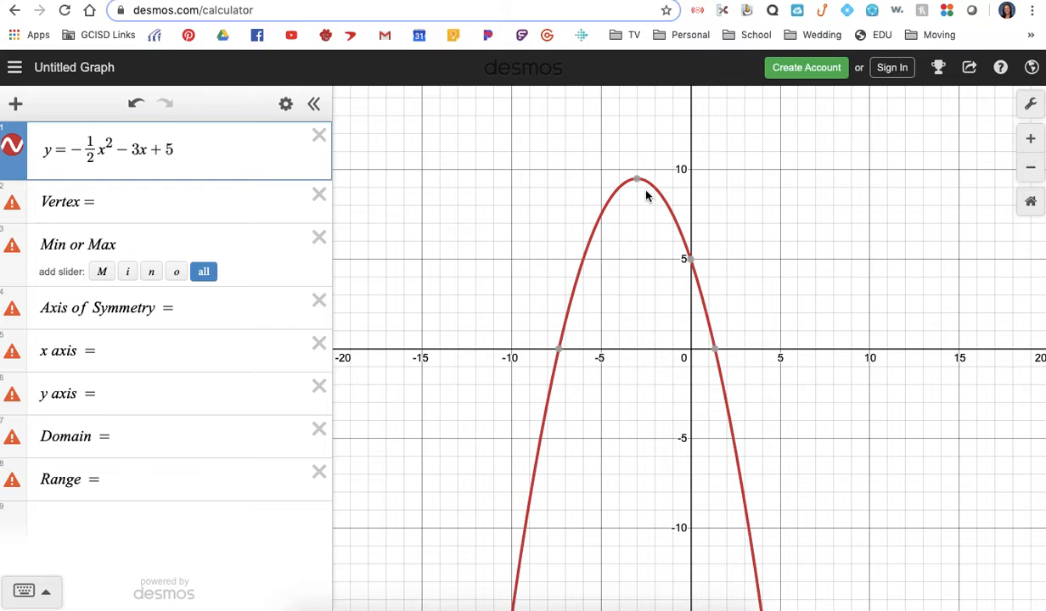
- Read the coordinates of the parabola's peak on the graph and enter (-3, 9.5) as the Vertex
mouse_move(637, 185)
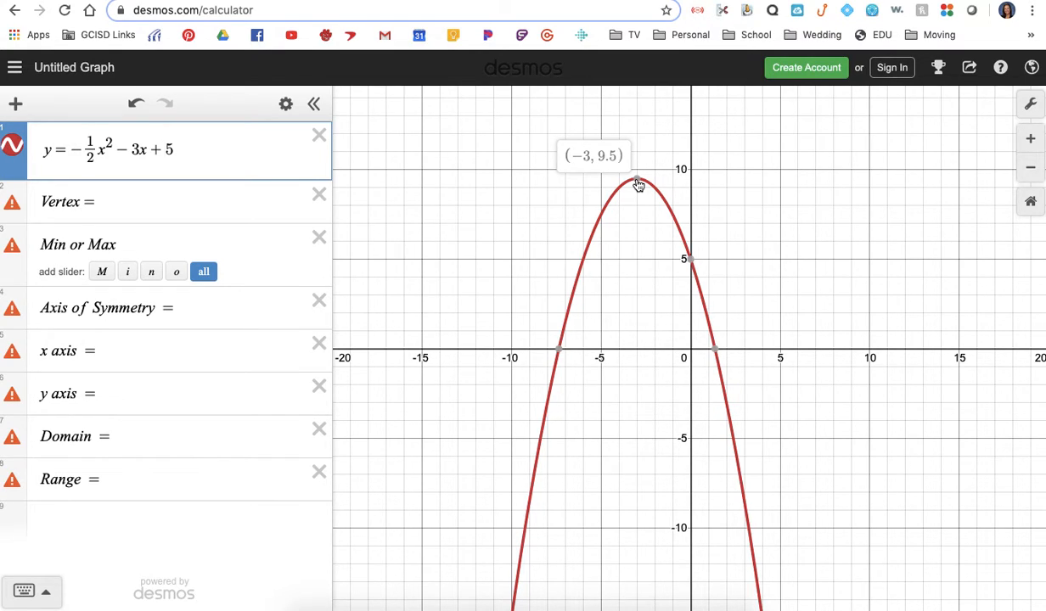
click(112, 204)
text((-3,9.5)
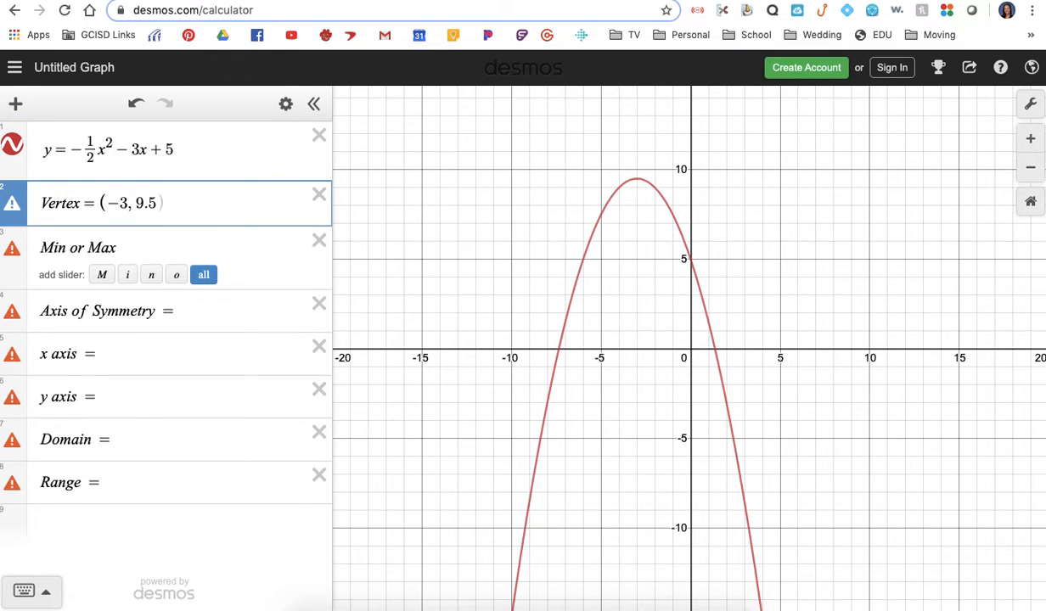
text())
- Complete the Min or Max line with = MAX
click(138, 246)
text(= MA)
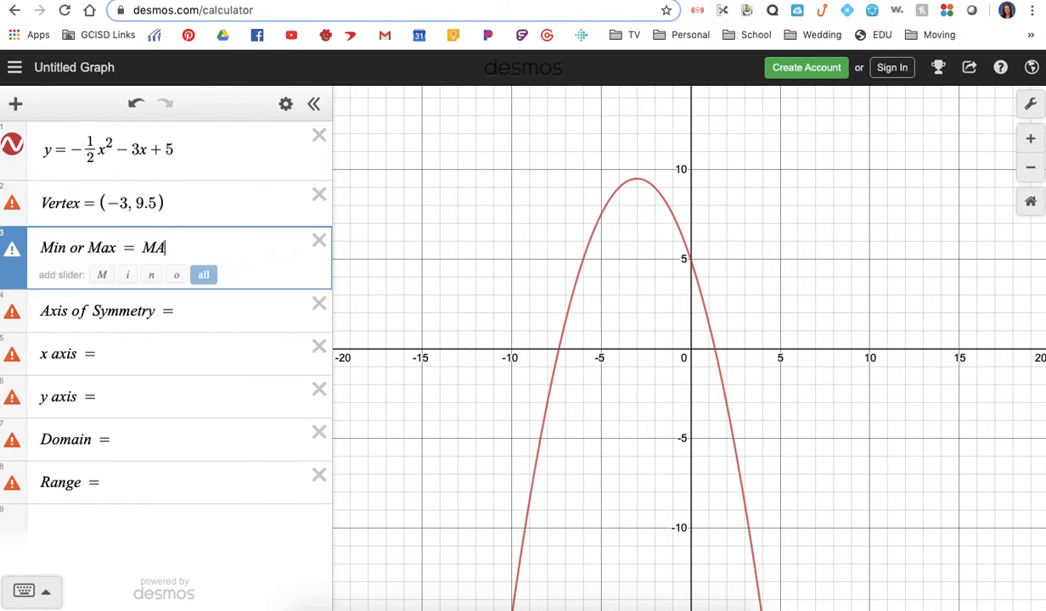
text(X)
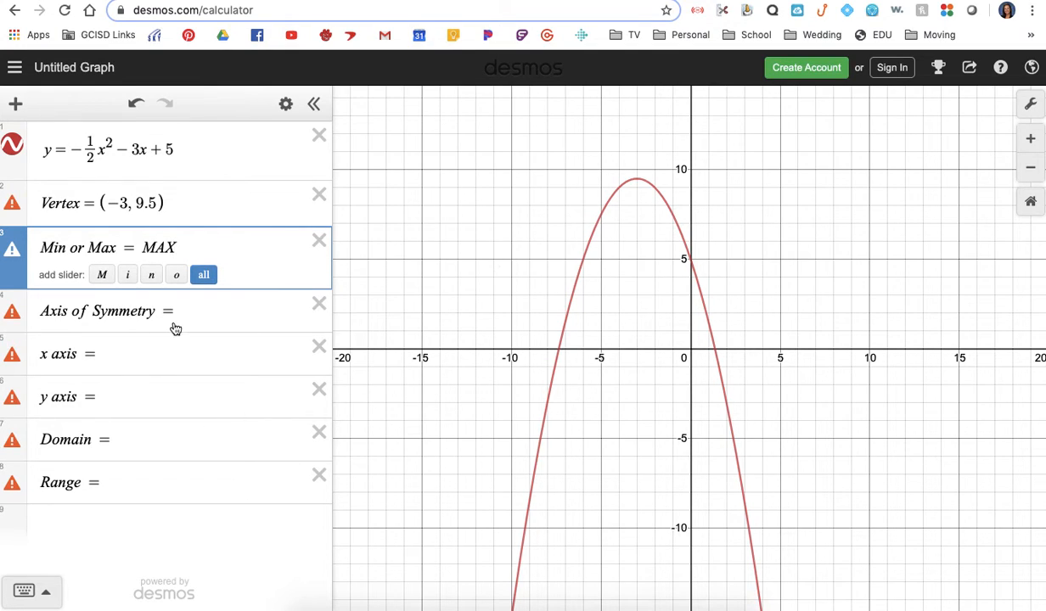
- Enter x = -3 on the Axis of Symmetry line and replace the equals sign after the label with a dash
click(216, 305)
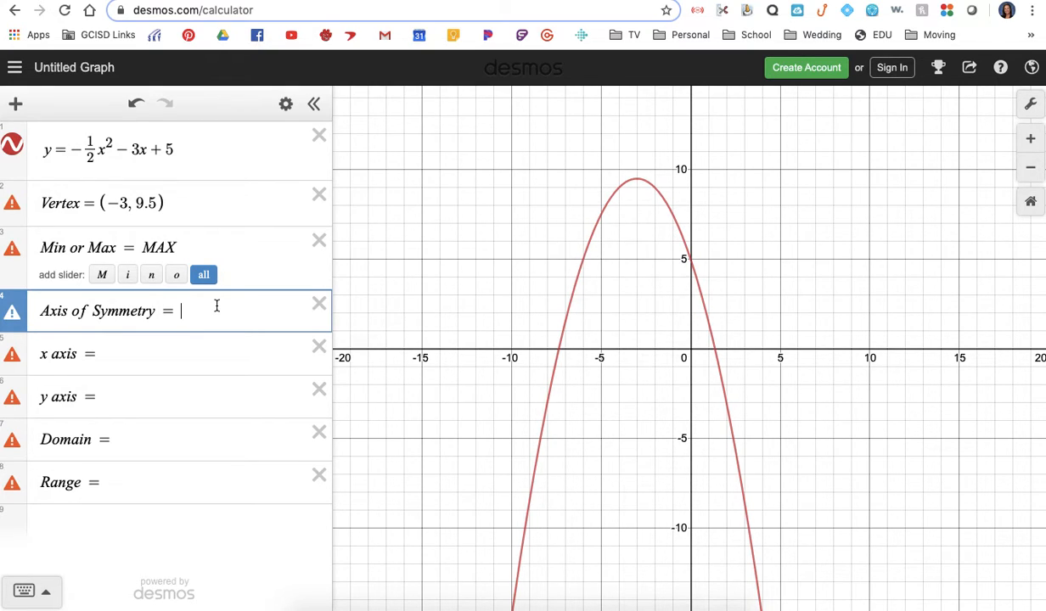
text(x =)
click(176, 313)
key(BackSpace)
text(-)
text(-3)
- Read the parabola's negative x-intercept on the graph and enter it rounded as (-7.36, 0) on the x axis line
click(267, 374)
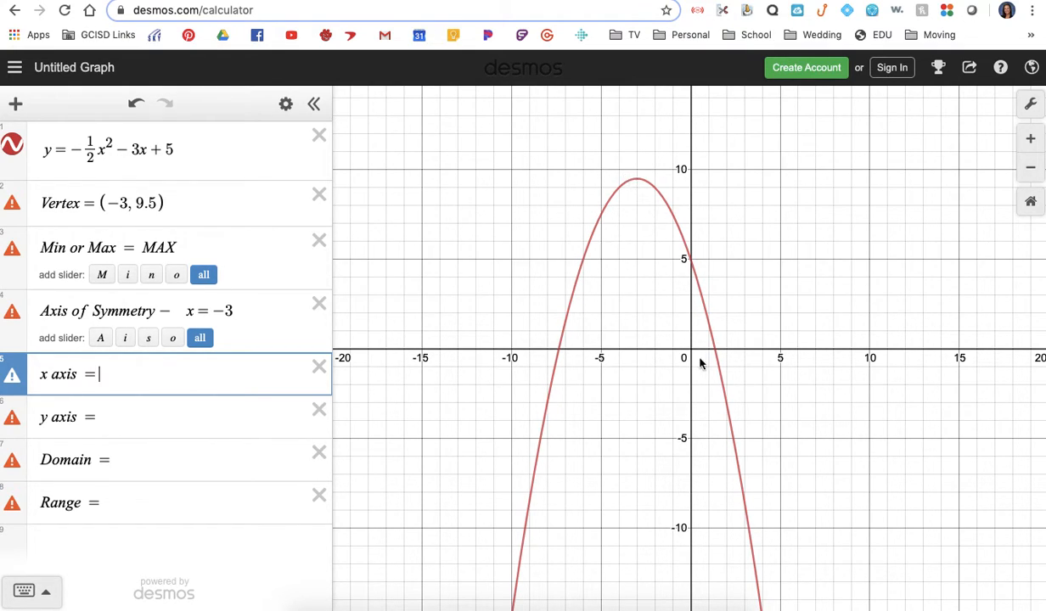
click(501, 380)
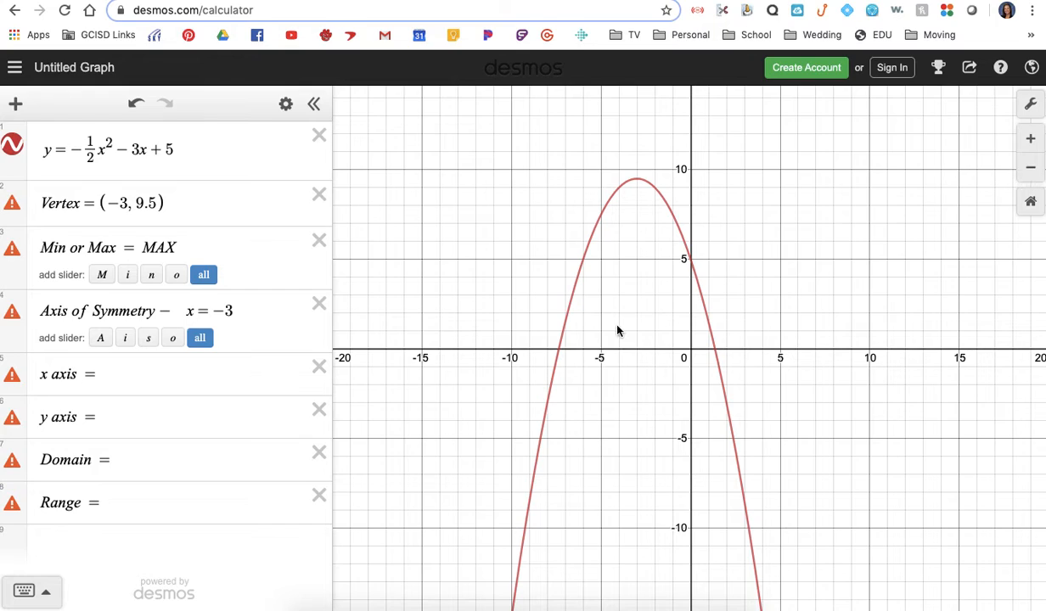
click(559, 355)
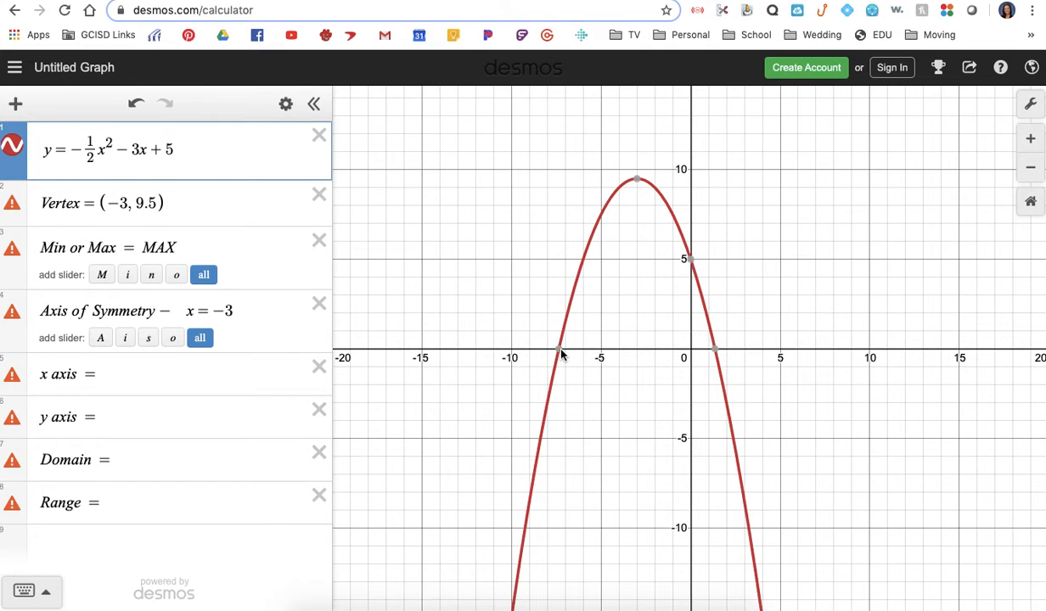
click(561, 355)
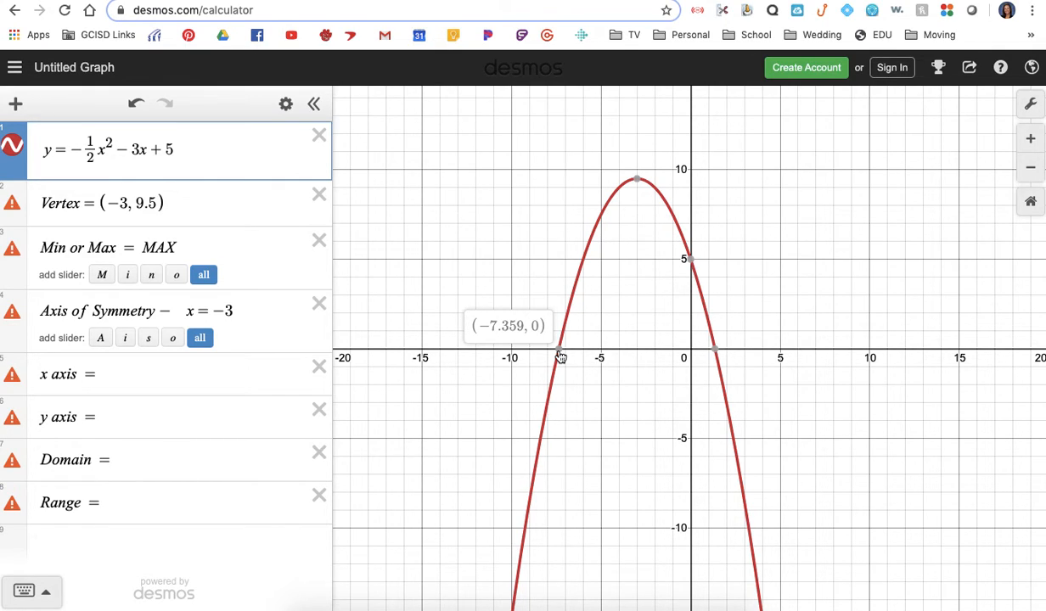
click(106, 378)
text((-)
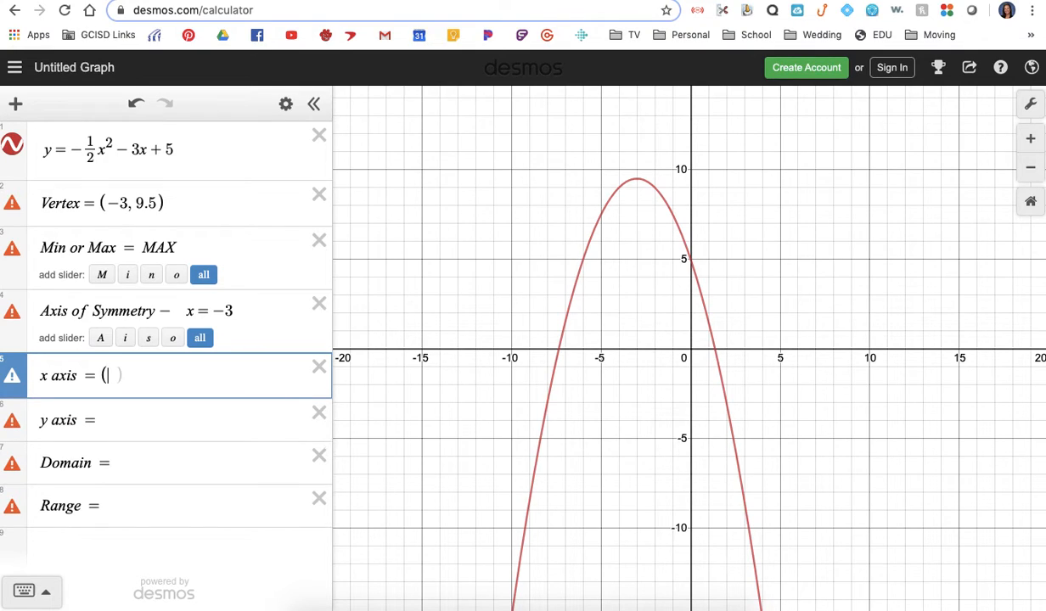
text(7.36)
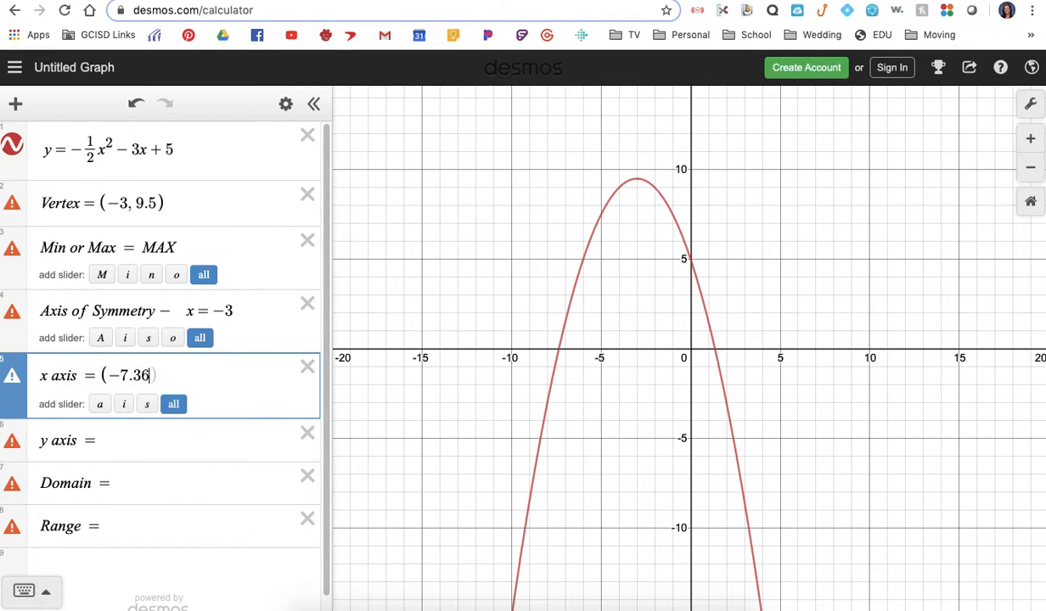
text(,0))
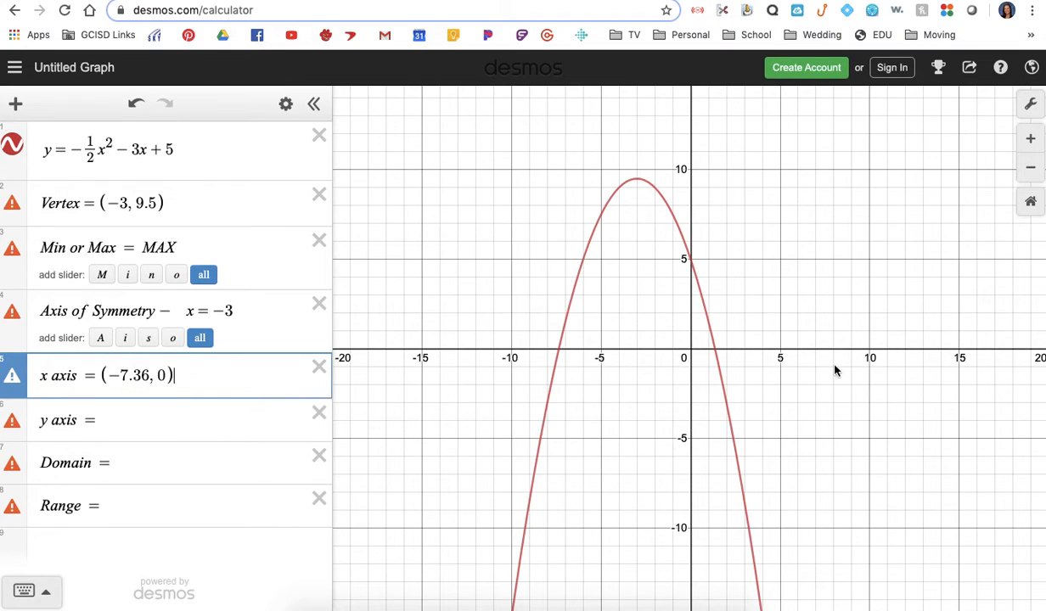
- Read the positive x-intercept on the graph and append "and (1.36, 0)" to the x axis line
click(715, 353)
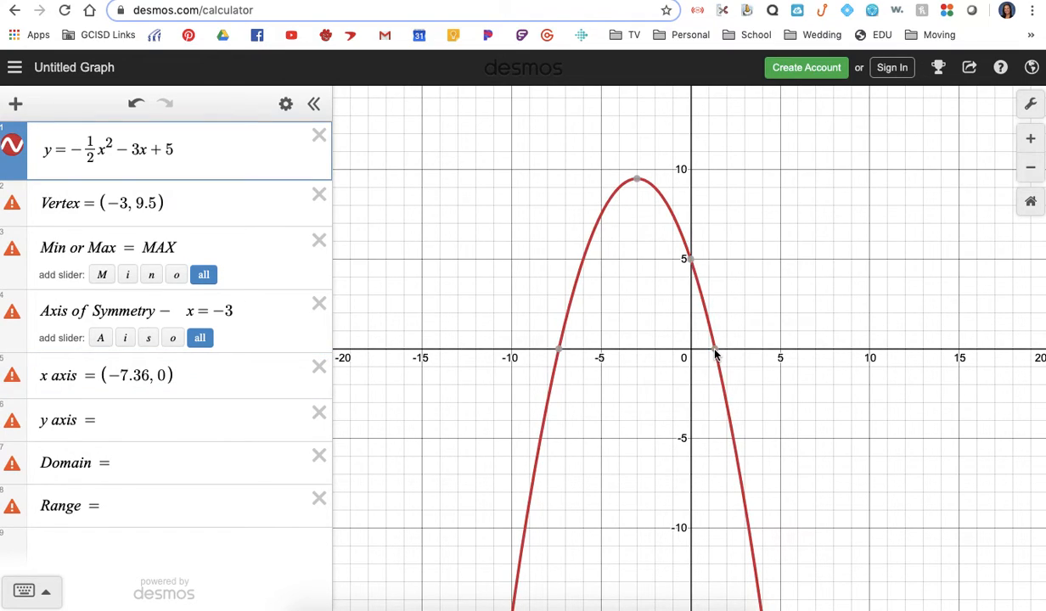
mouse_move(716, 354)
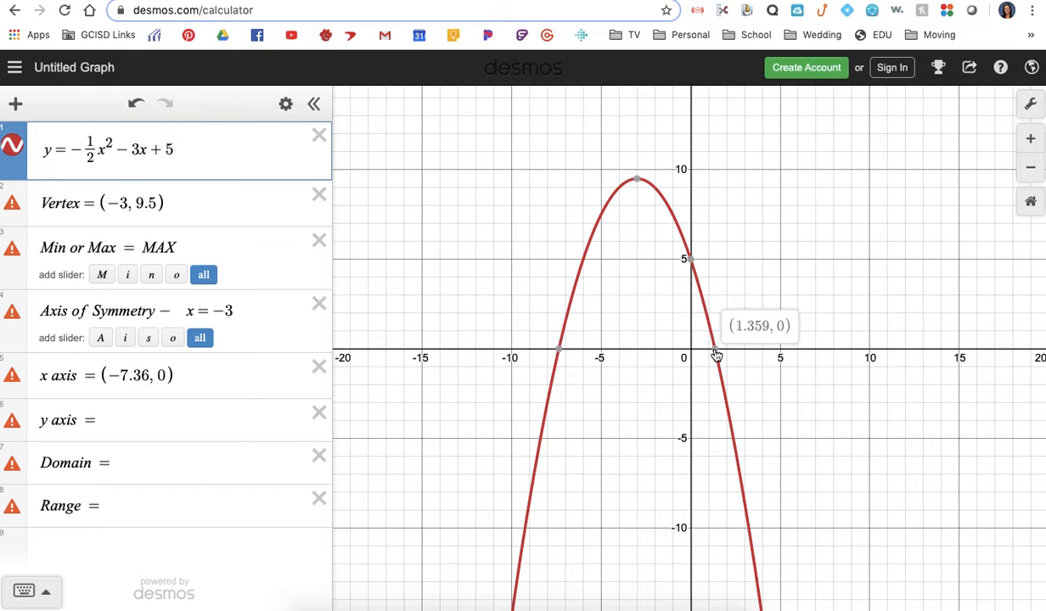
click(248, 373)
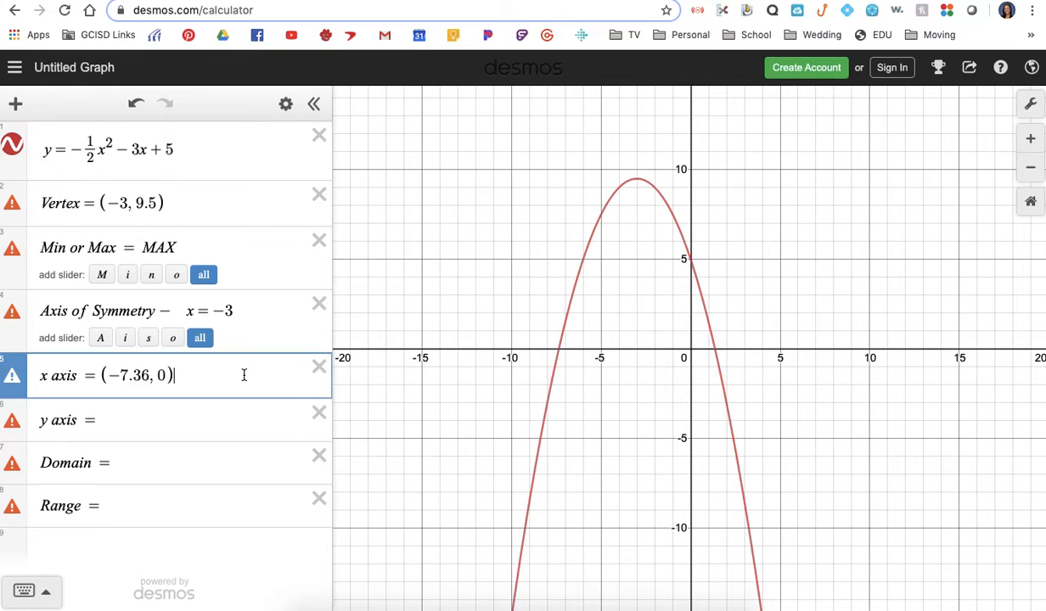
text(and (1.36, 0))
- Check where the parabola crosses the y-axis and enter (0,5) on the y axis line
click(692, 262)
mouse_move(693, 264)
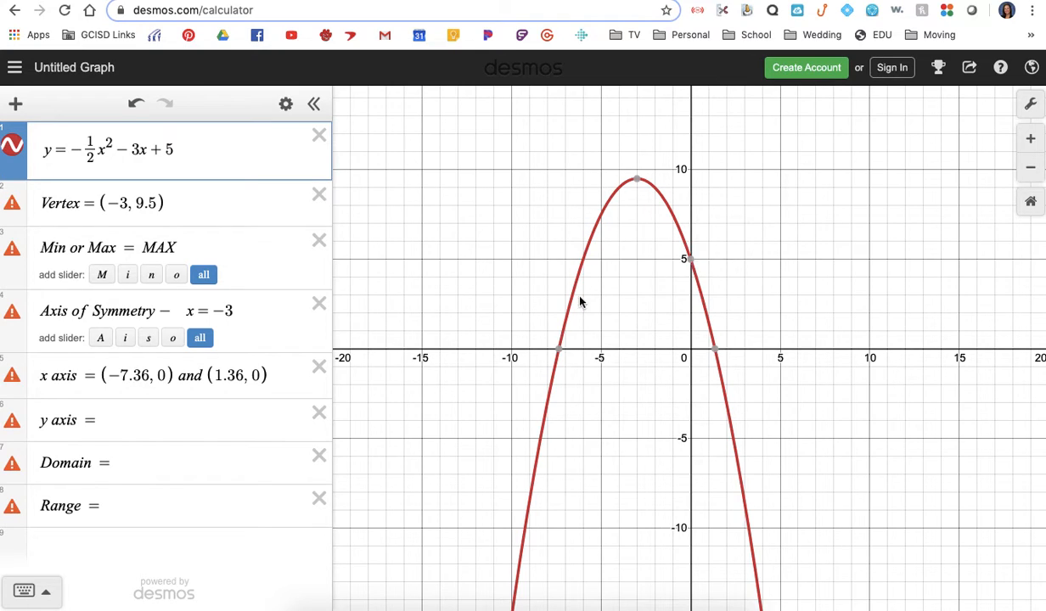
click(197, 417)
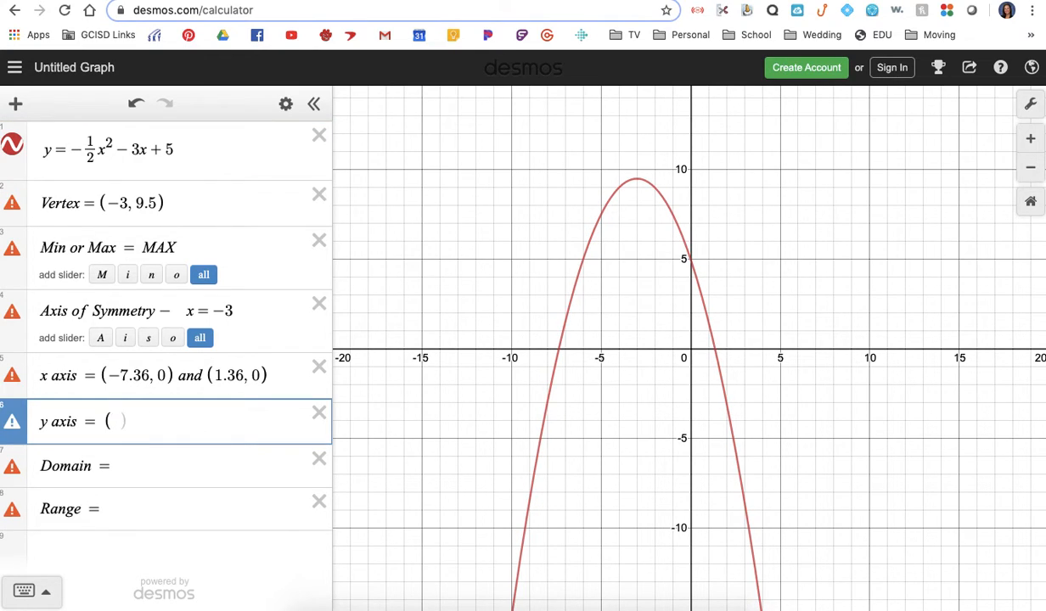
text(0,5))
- Enter "All real numbers" as the Domain, removing the stray space inside "numbers"
click(194, 465)
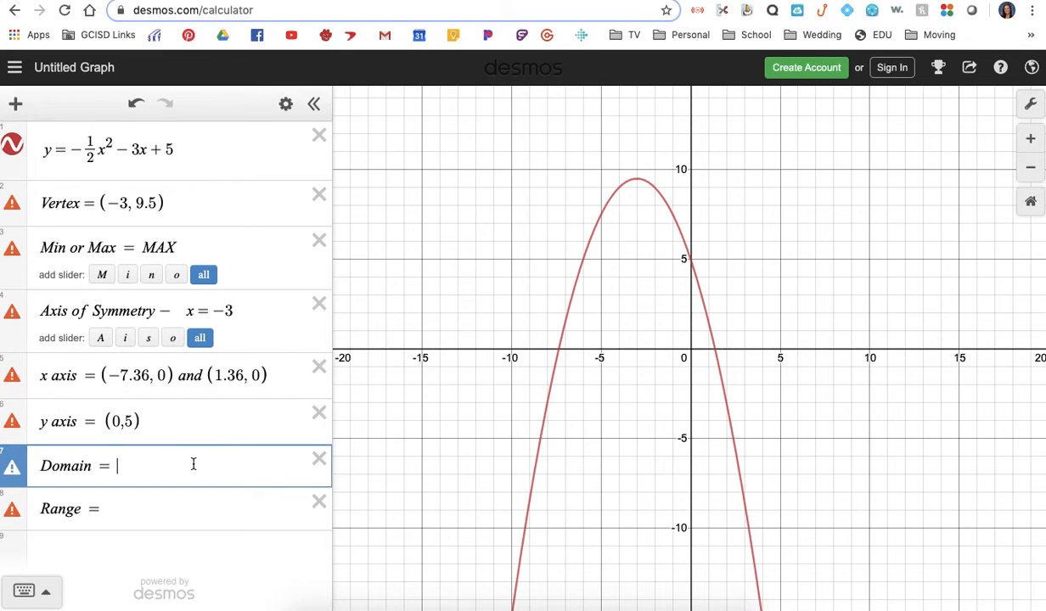
text(R)
key(BackSpace)
text(All real n u)
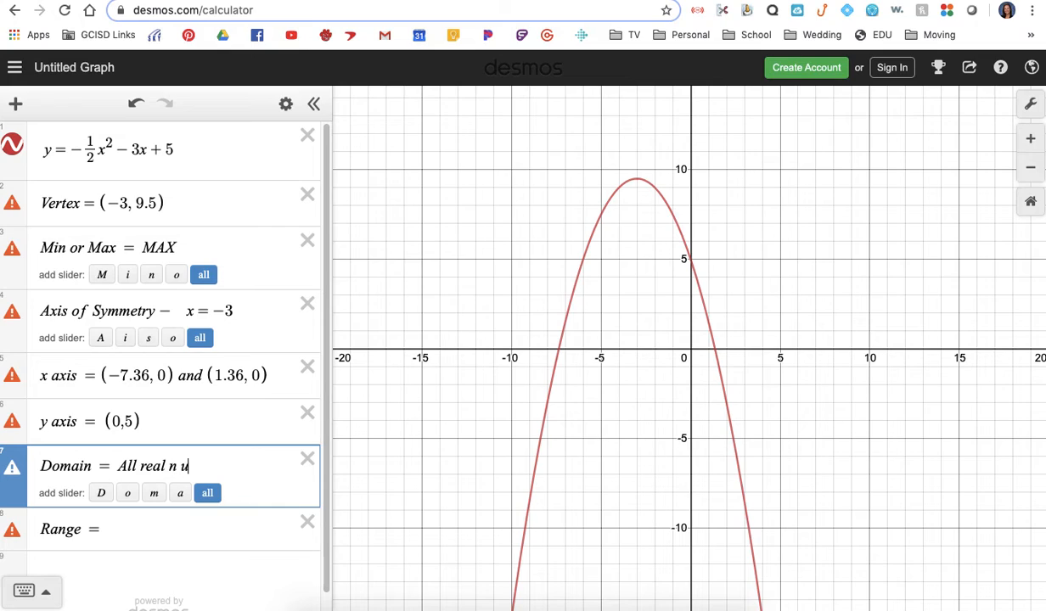
text(mbers)
click(175, 466)
key(BackSpace)
- Begin the Range entry with the inequality y ≤
click(167, 524)
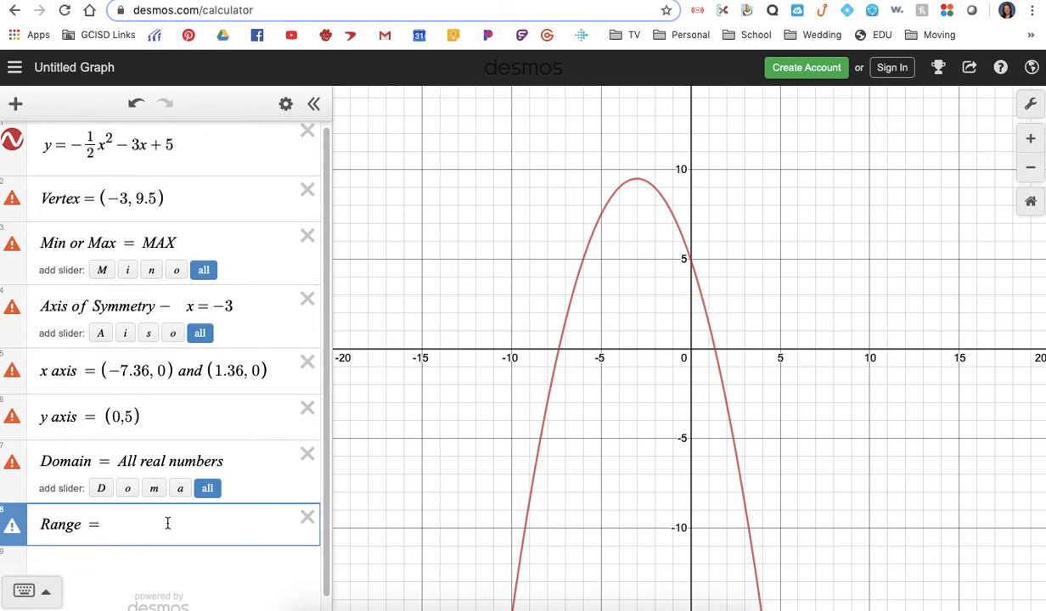
text(y<)
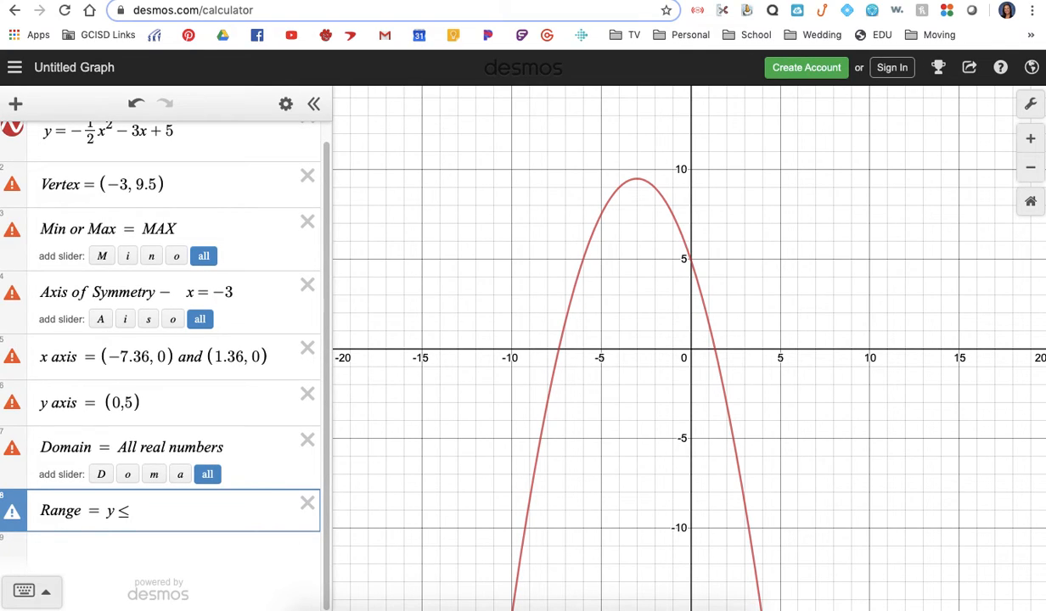
text( or y>=)
key(BackSpace)
key(BackSpace)
key(BackSpace)
key(BackSpace)
- Add the note "less than the vertex" to the Range line and insert 9.5 after the ≤ sign
text(less than th)
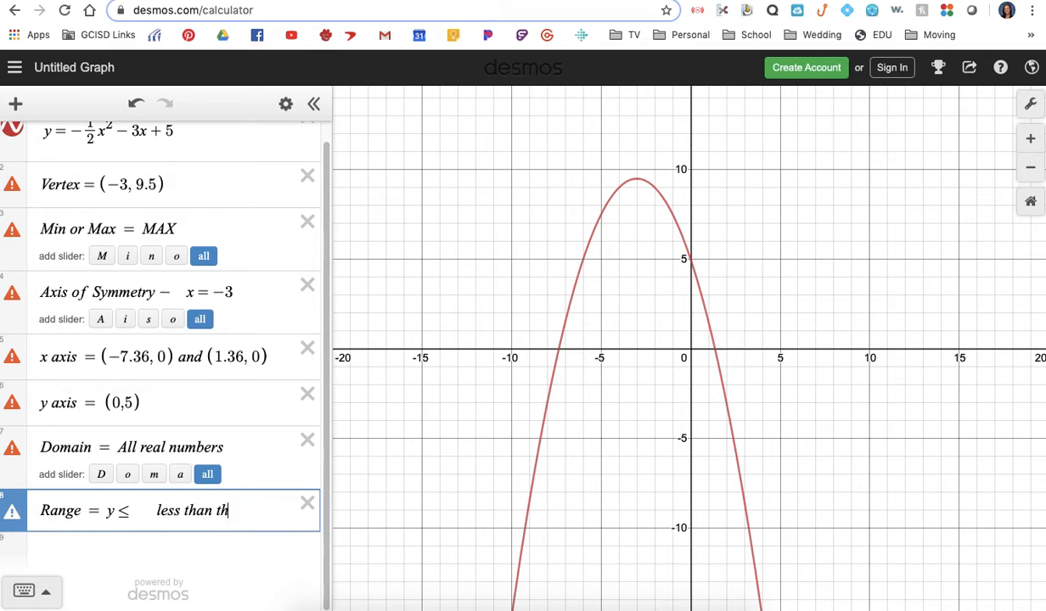
text(e vertex)
text(9.5)
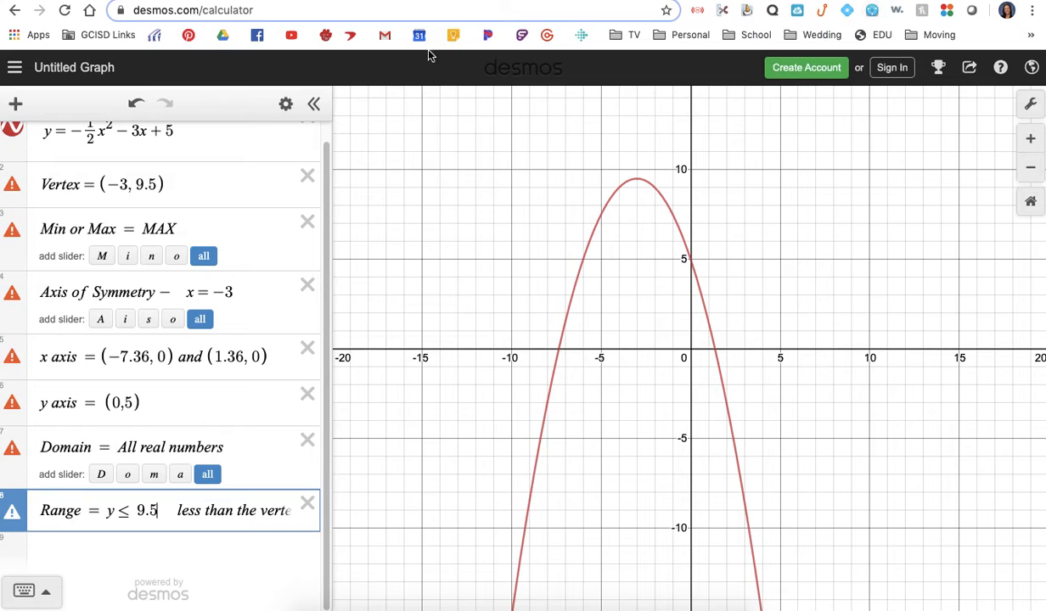
scroll(295, 286, up, 1)
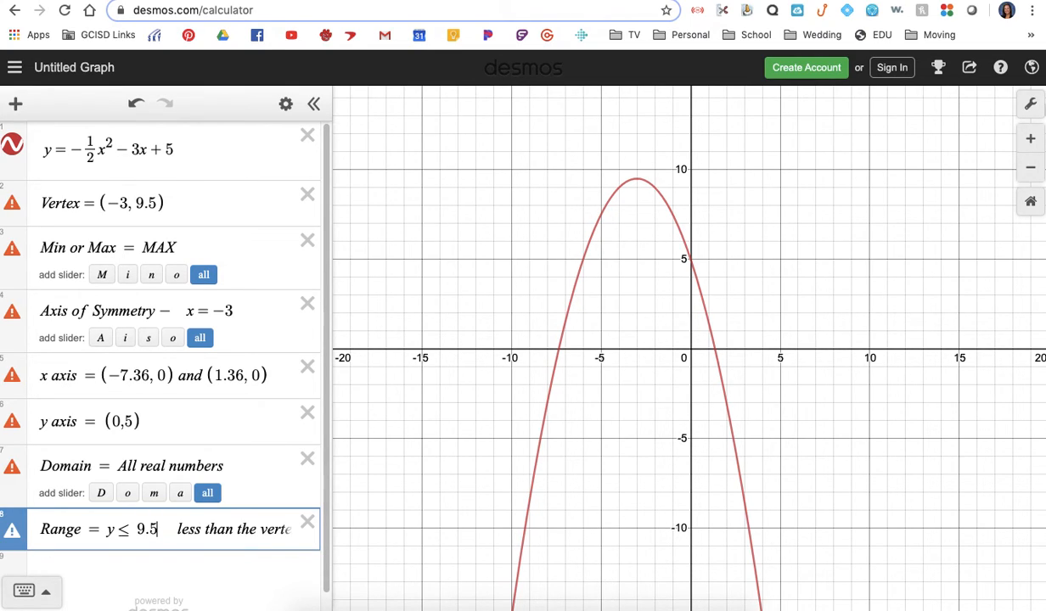
- Turn off the minor gridlines in the graph settings and set the step of both axes to 1
click(1028, 105)
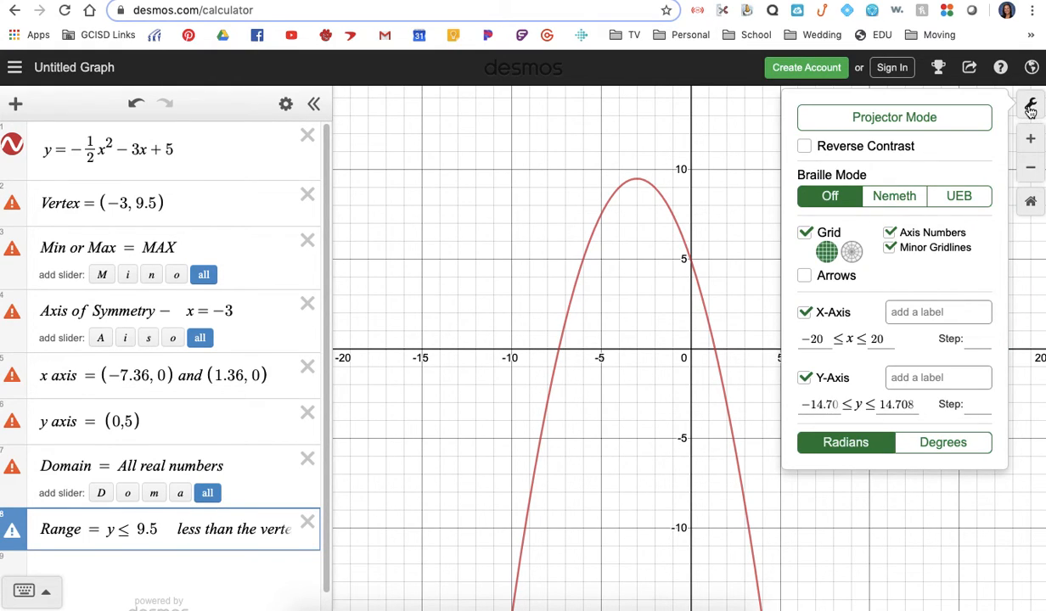
click(891, 249)
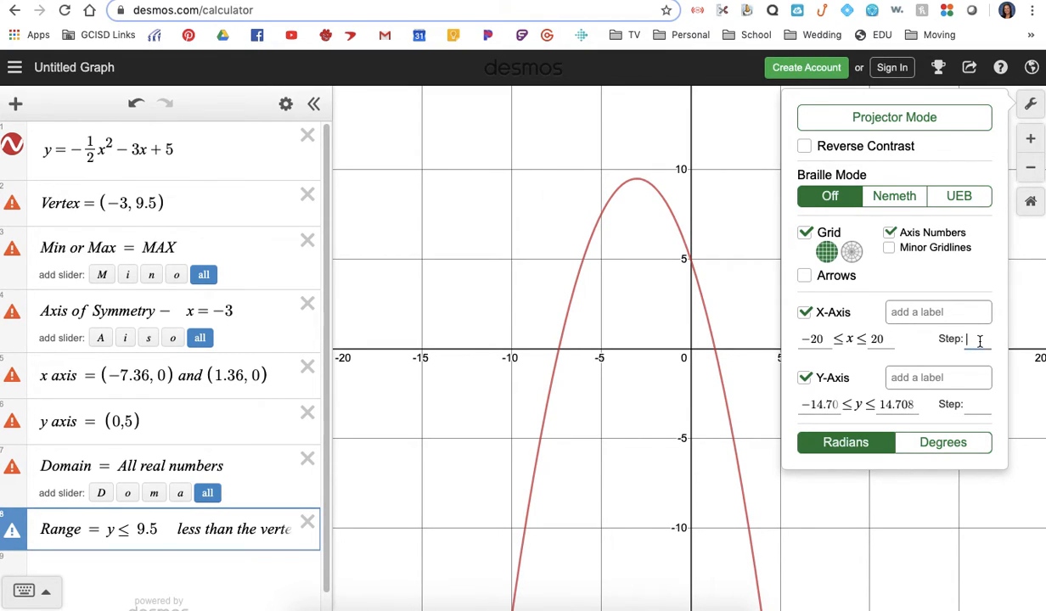
text(1)
click(975, 406)
text(1)
- Set the x-axis range to run from -10 to 10
click(822, 338)
key(BackSpace)
key(BackSpace)
text(10)
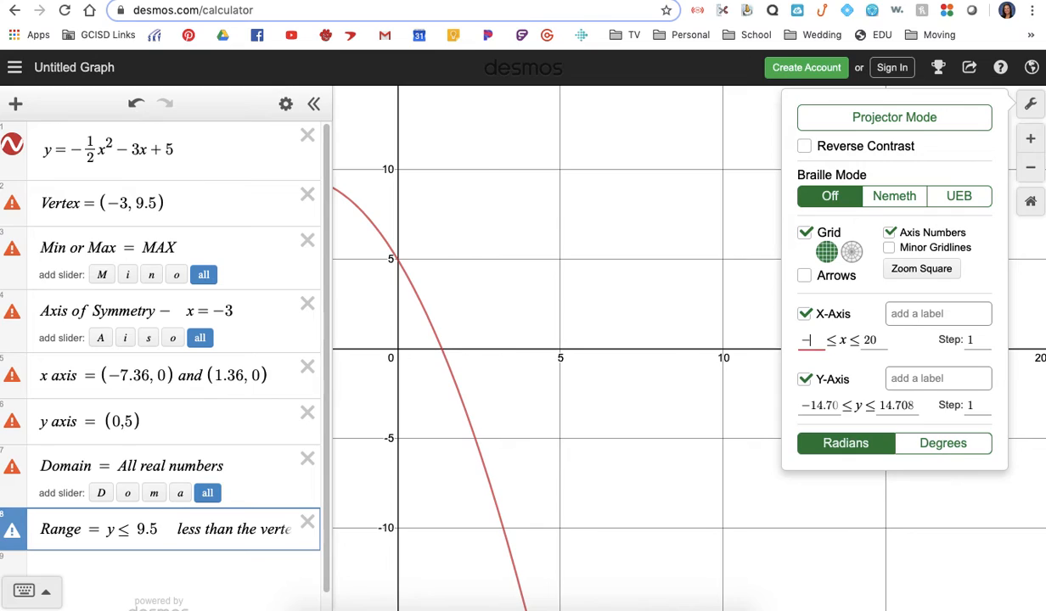
click(879, 341)
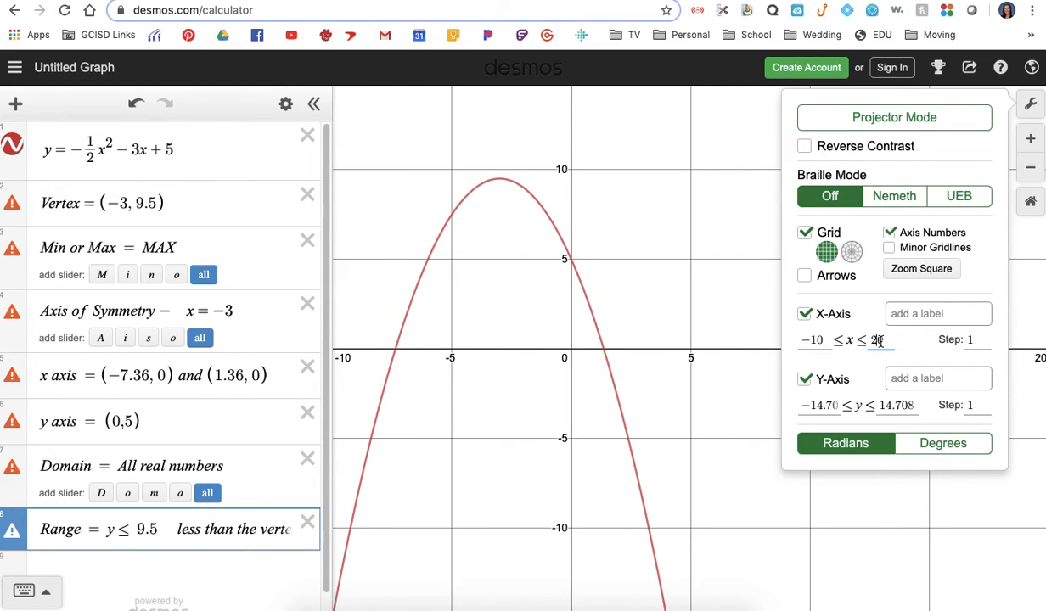
key(BackSpace)
key(Right)
key(BackSpace)
text(10)
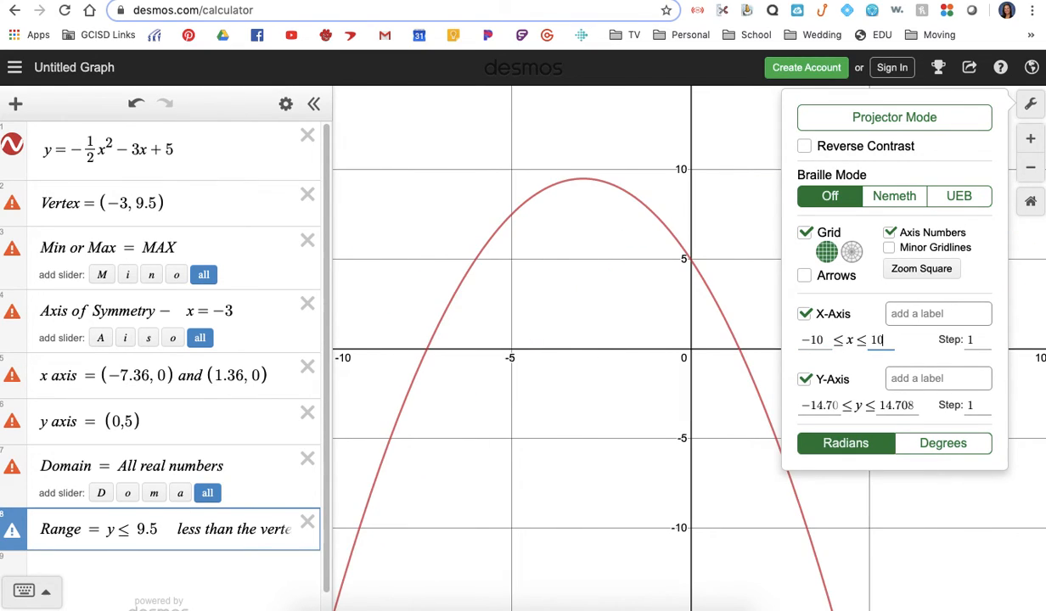
- Set the lower limit of the y-axis to -10
click(836, 409)
key(BackSpace)
key(BackSpace)
key(BackSpace)
key(BackSpace)
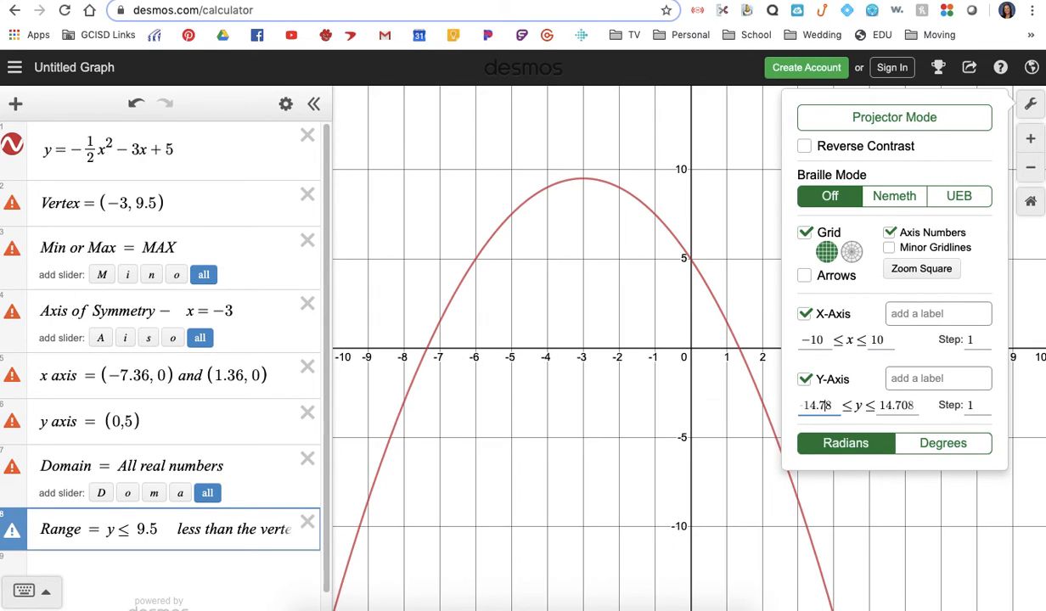
key(BackSpace)
key(BackSpace)
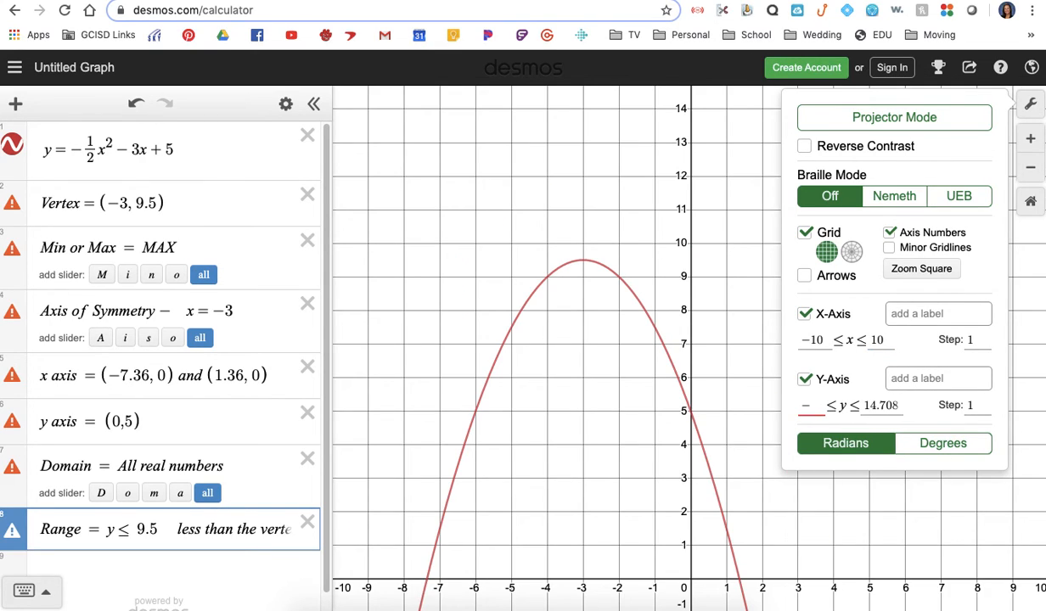
text(10)
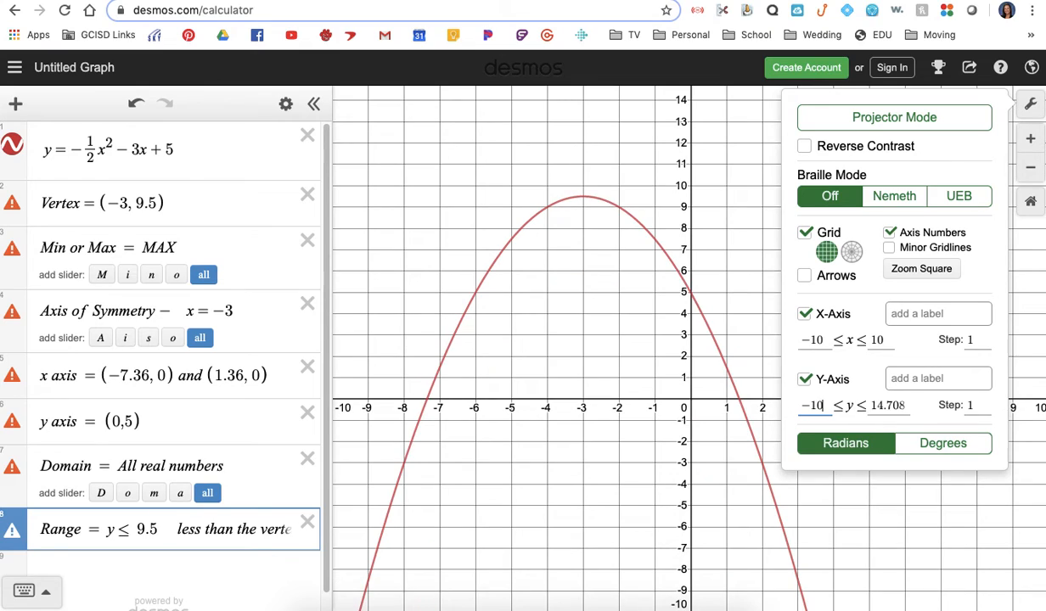
- Set the upper limit of the y-axis to 10 and close the graph settings
click(904, 409)
key(BackSpace)
key(BackSpace)
key(BackSpace)
key(BackSpace)
key(BackSpace)
key(BackSpace)
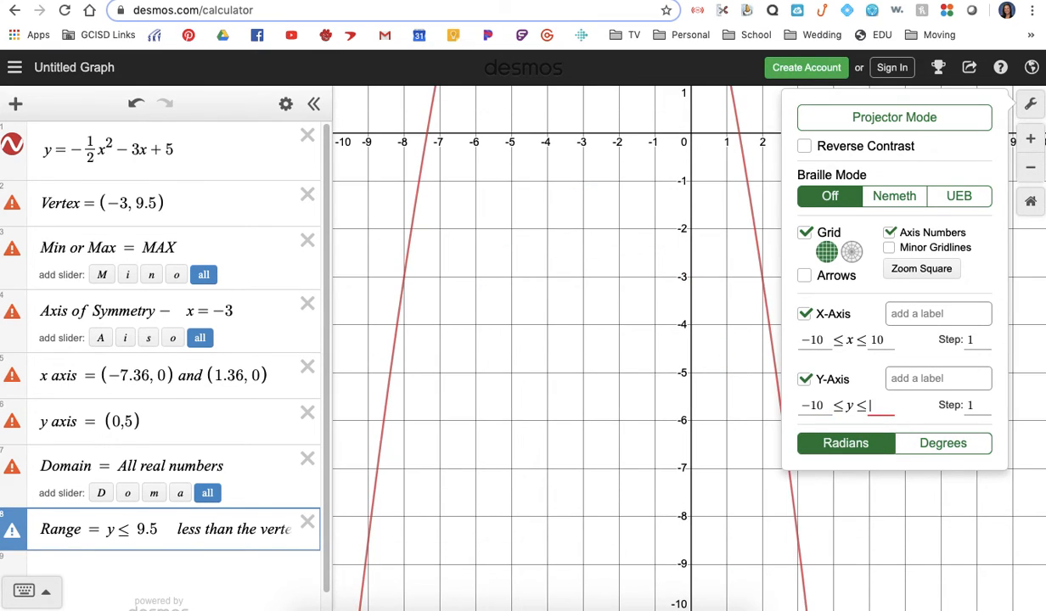
text(10)
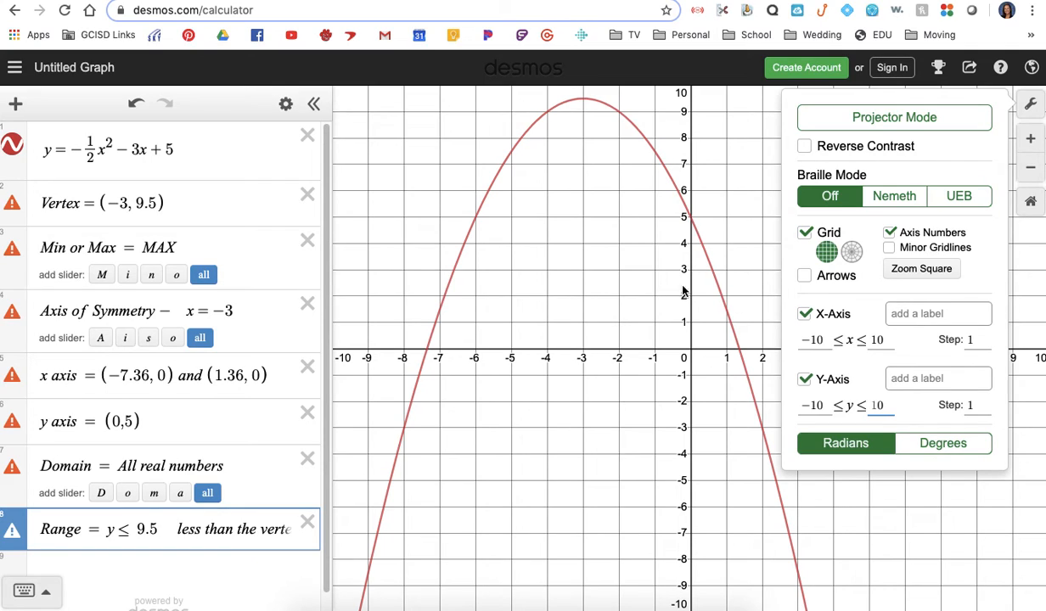
click(590, 289)
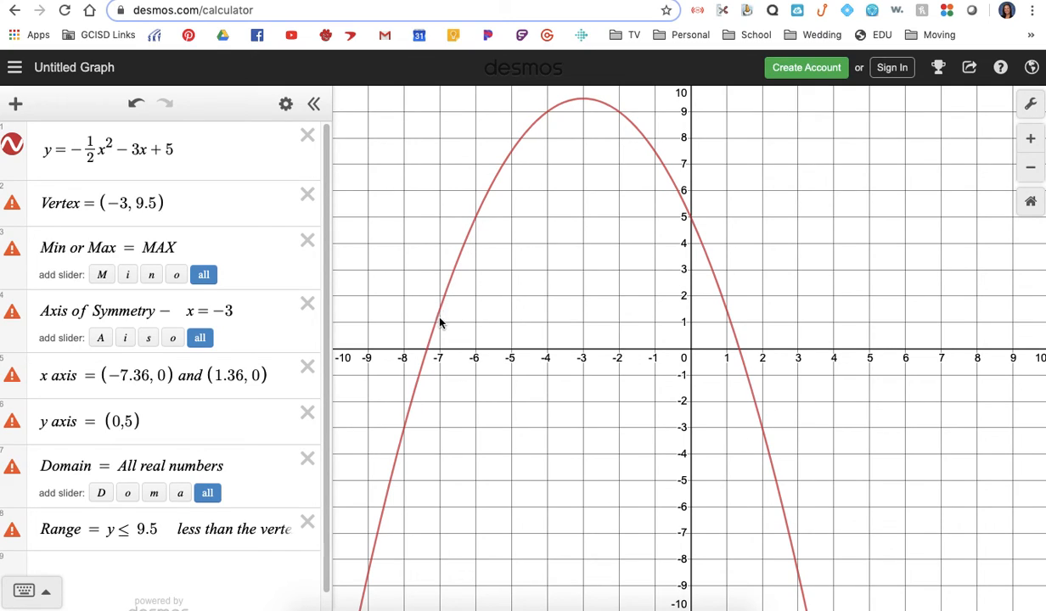
- Highlight the parabola to show its key points and examine the positive x-intercept and points further down that branch
click(405, 431)
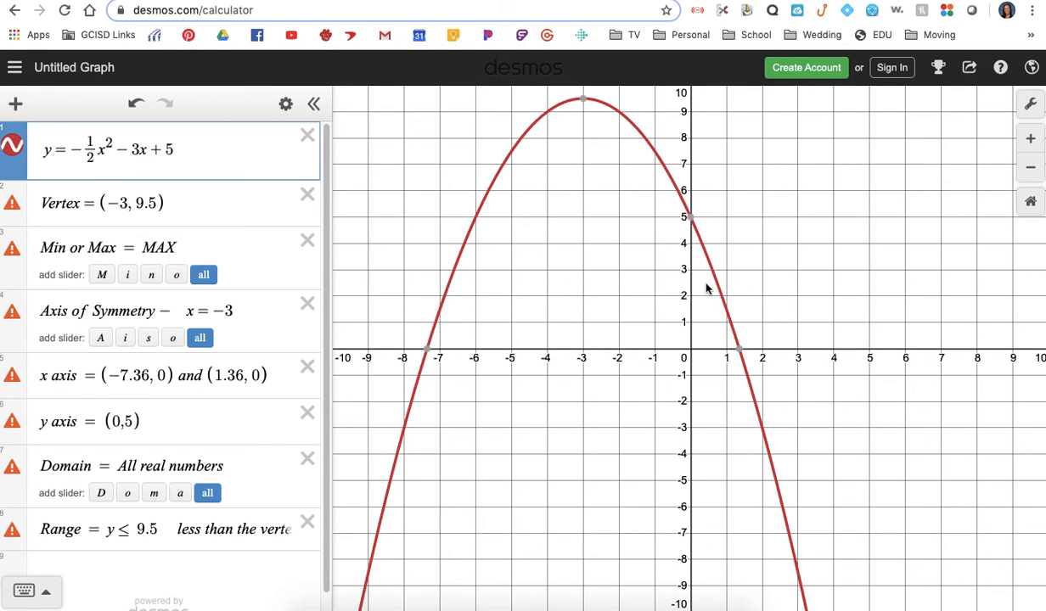
mouse_move(743, 357)
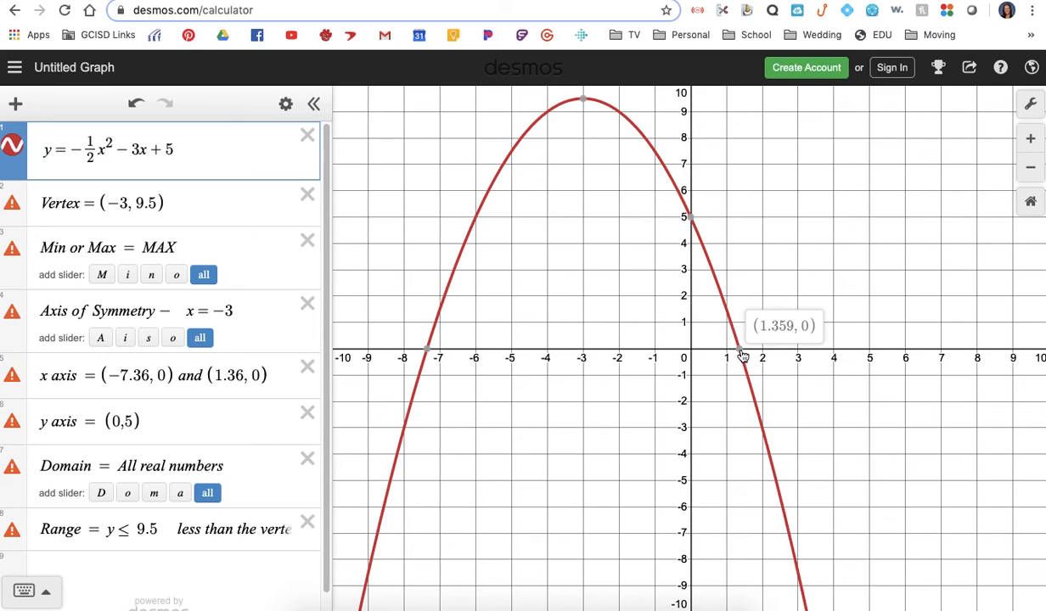
click(764, 434)
drag(763, 431, 763, 433)
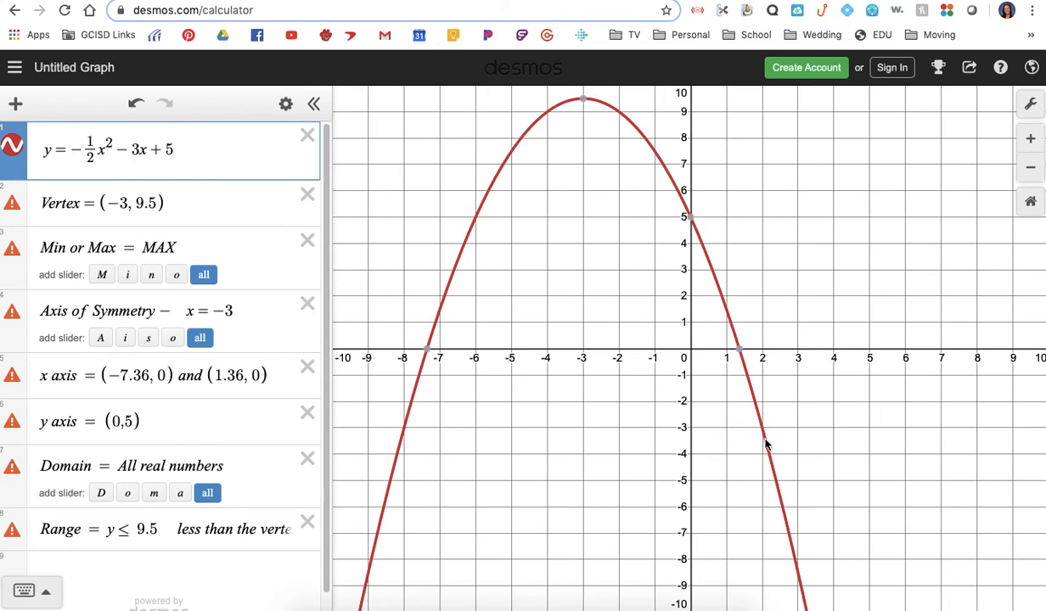
drag(786, 521, 806, 601)
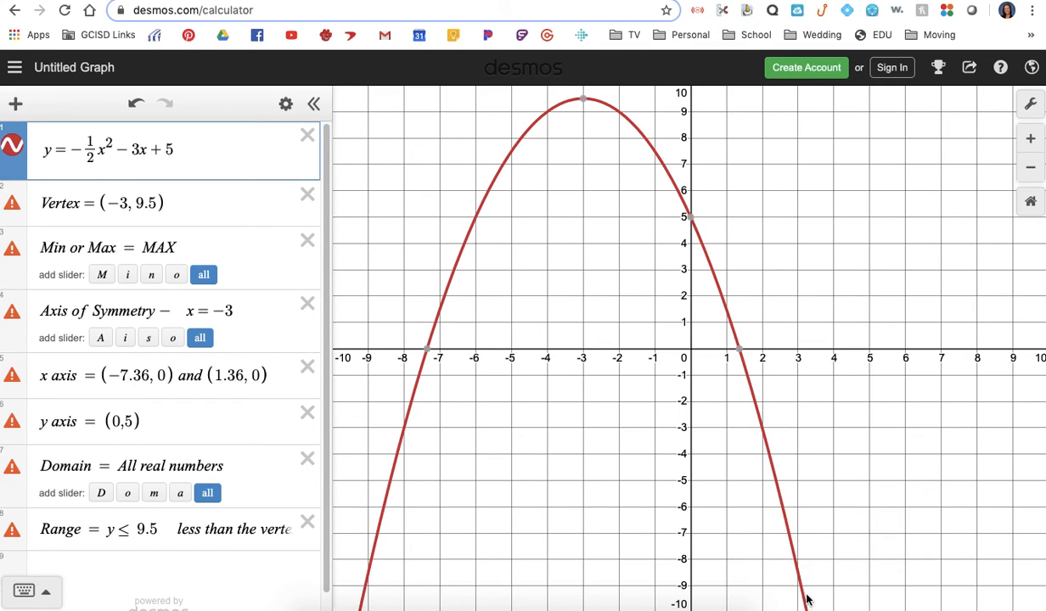